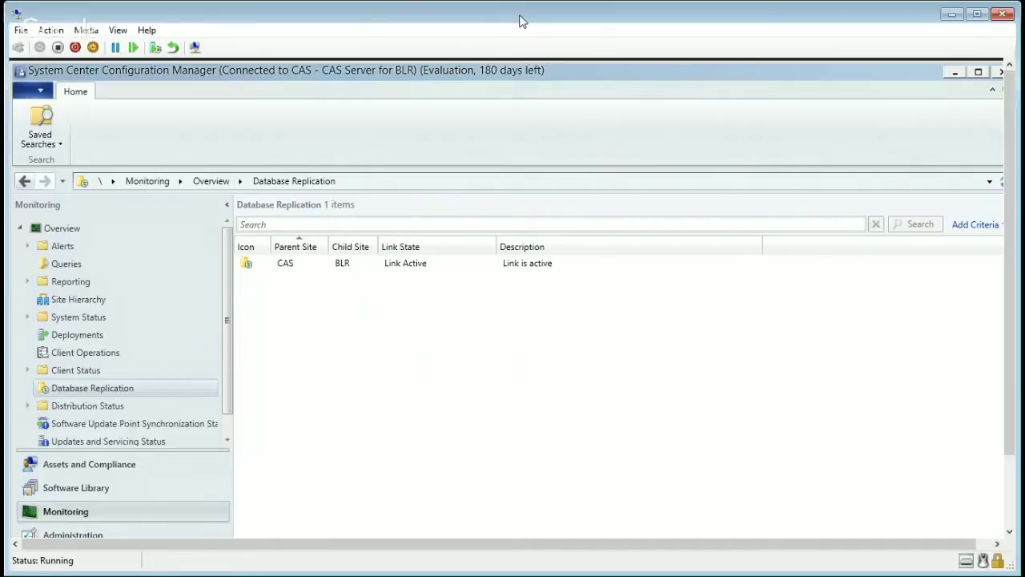
Step: Find 'config' among the Start screen apps and run Configuration Manager Setup as administrator
{"action": "double_click", "coordinate": [520, 21]}
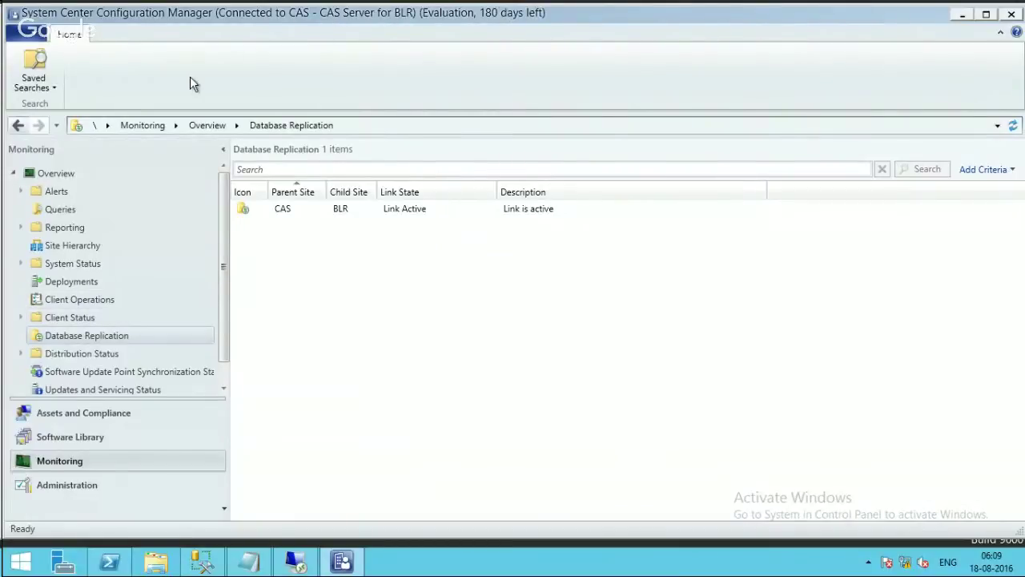
{"action": "left_click_drag", "start_coordinate": [238, 20], "coordinate": [242, 58]}
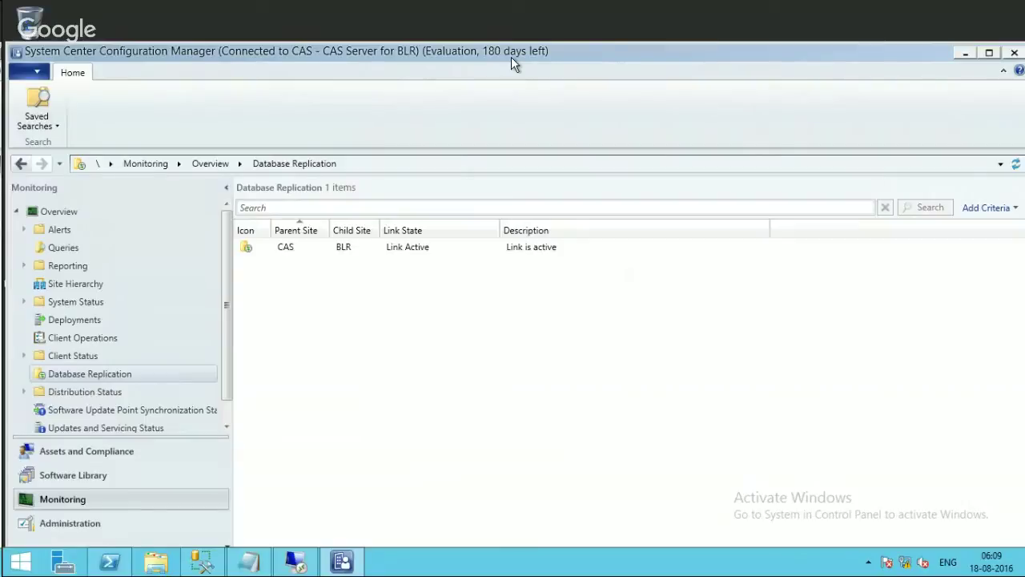
{"action": "left_click", "coordinate": [17, 566]}
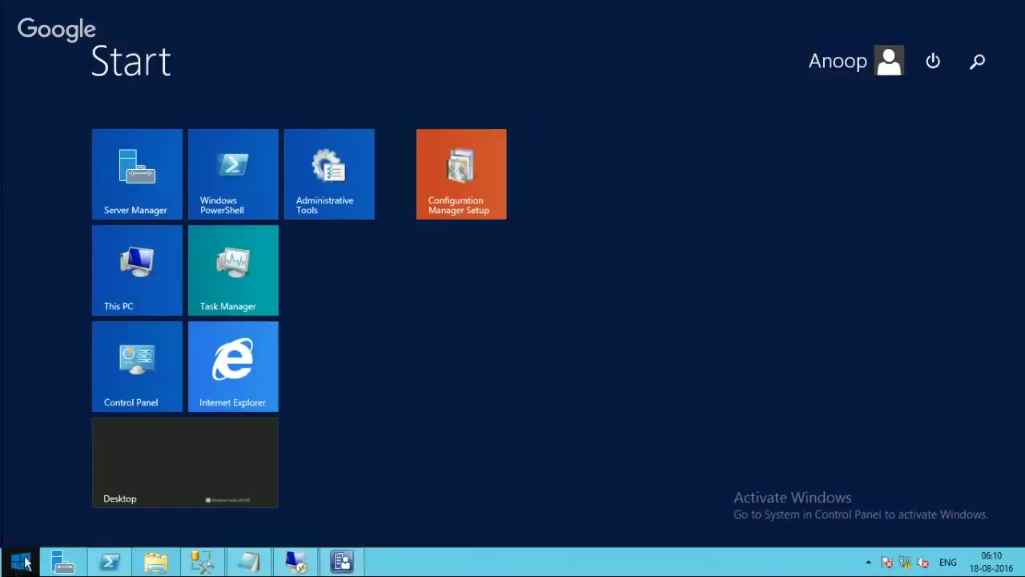
{"action": "left_click", "coordinate": [104, 537]}
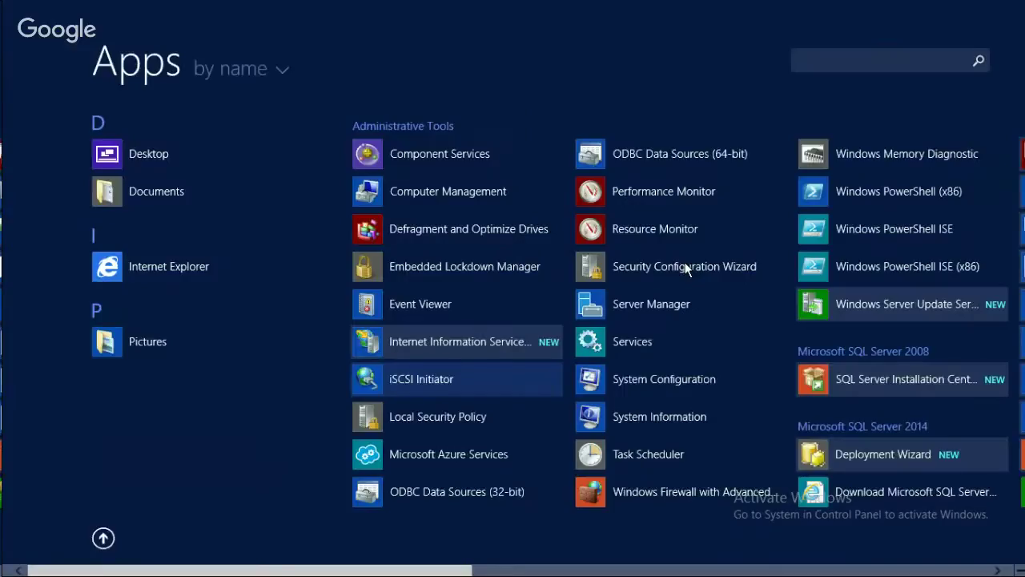
{"action": "left_click", "coordinate": [874, 62]}
{"action": "type", "text": "config"}
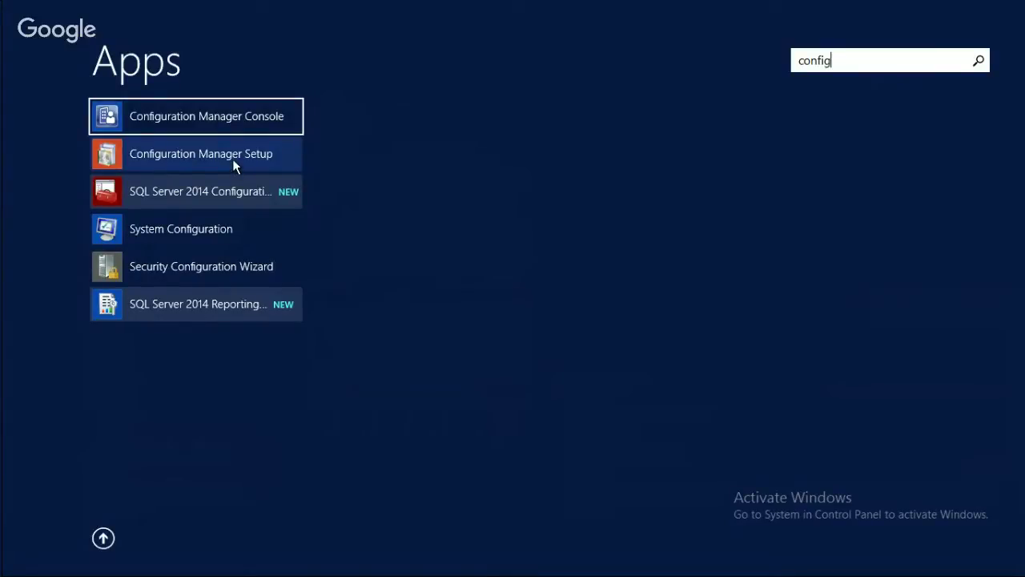
{"action": "left_click", "coordinate": [234, 161]}
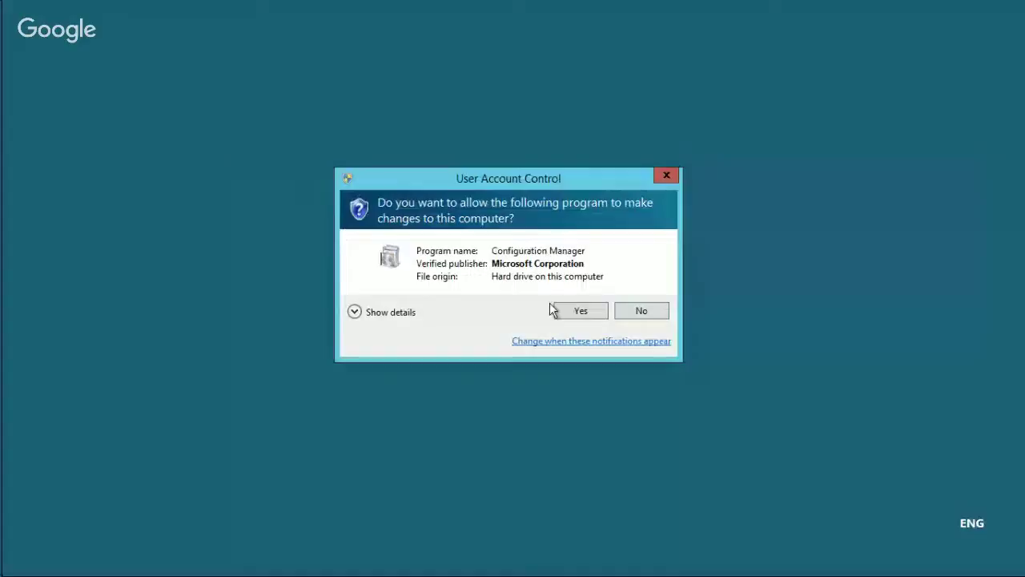
{"action": "left_click", "coordinate": [573, 312]}
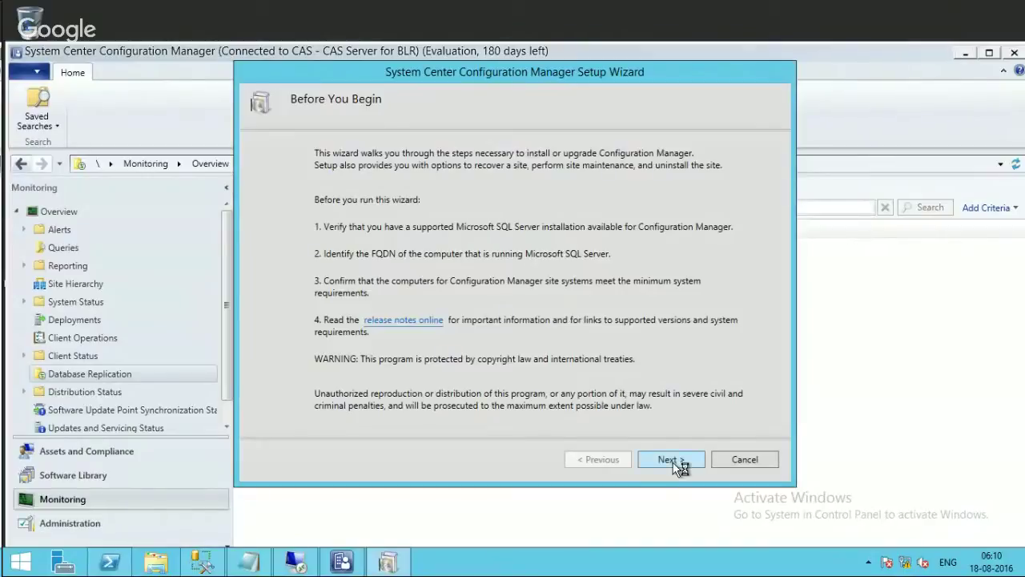
Step: Move past Before You Begin and keep 'Perform site maintenance or reset this site' selected
{"action": "left_click", "coordinate": [676, 461]}
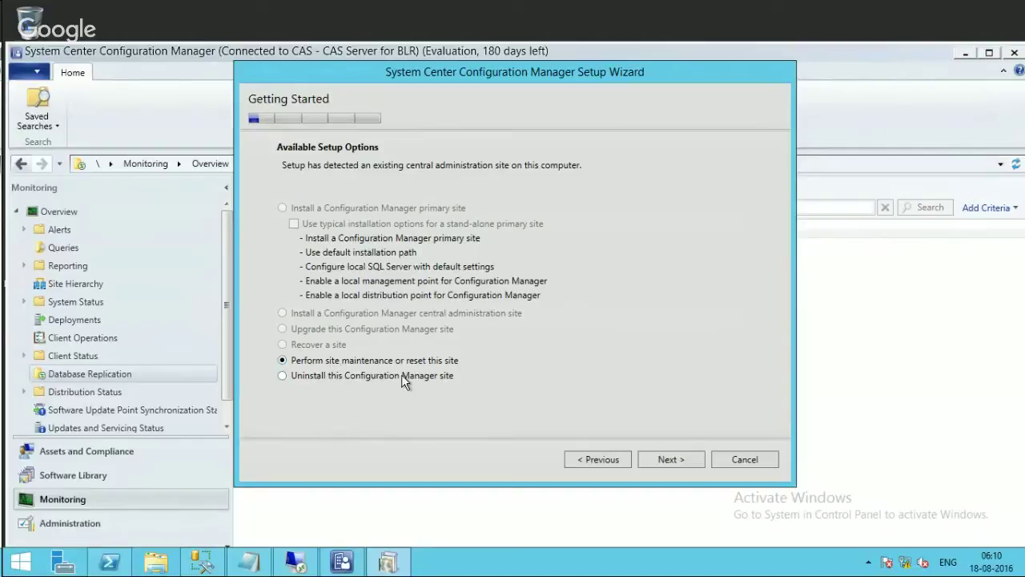
{"action": "left_click", "coordinate": [661, 463]}
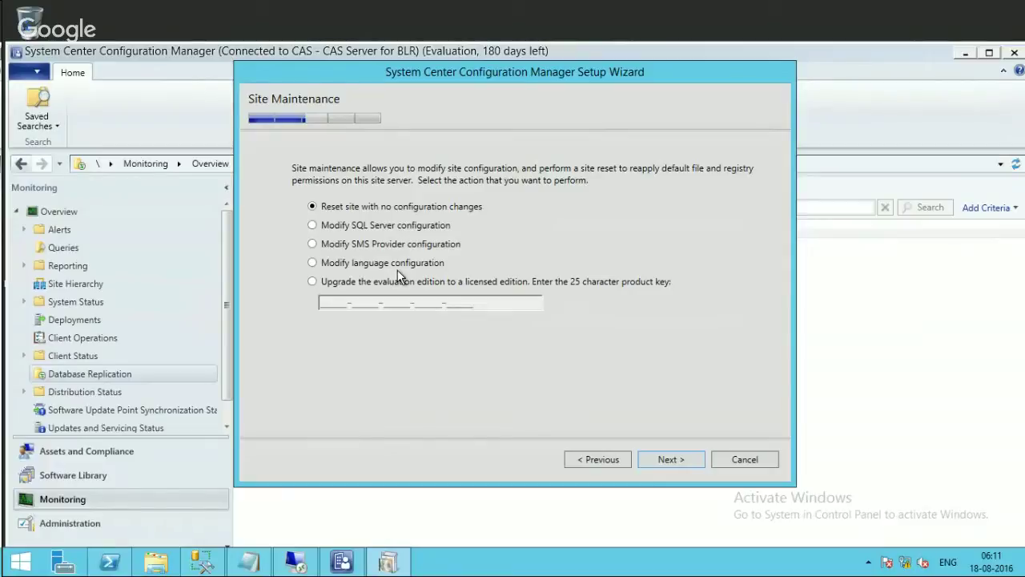
Step: Choose upgrading the evaluation edition, enter the product key, accept the license terms, and continue
{"action": "left_click", "coordinate": [310, 283]}
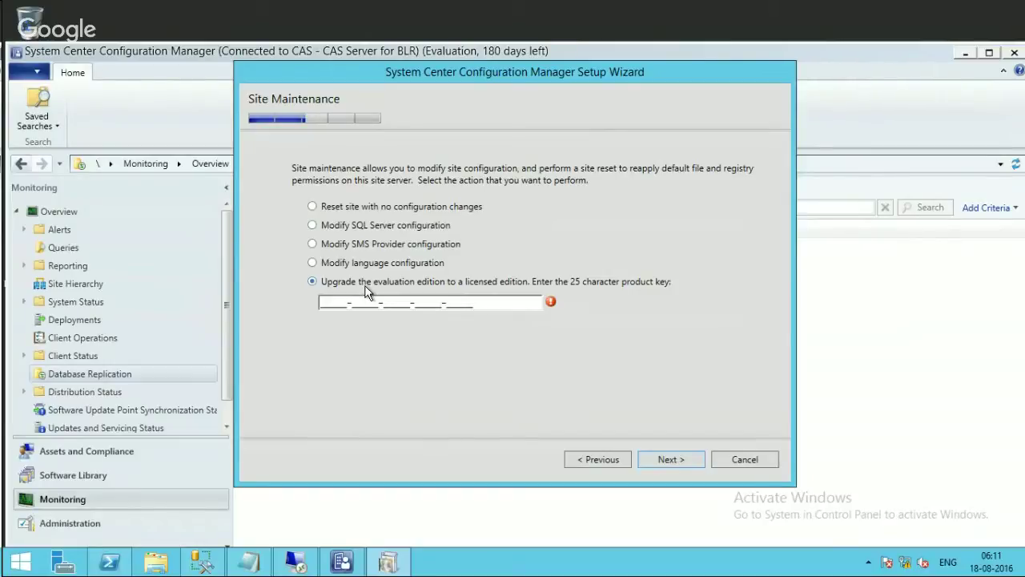
{"action": "left_click", "coordinate": [321, 302]}
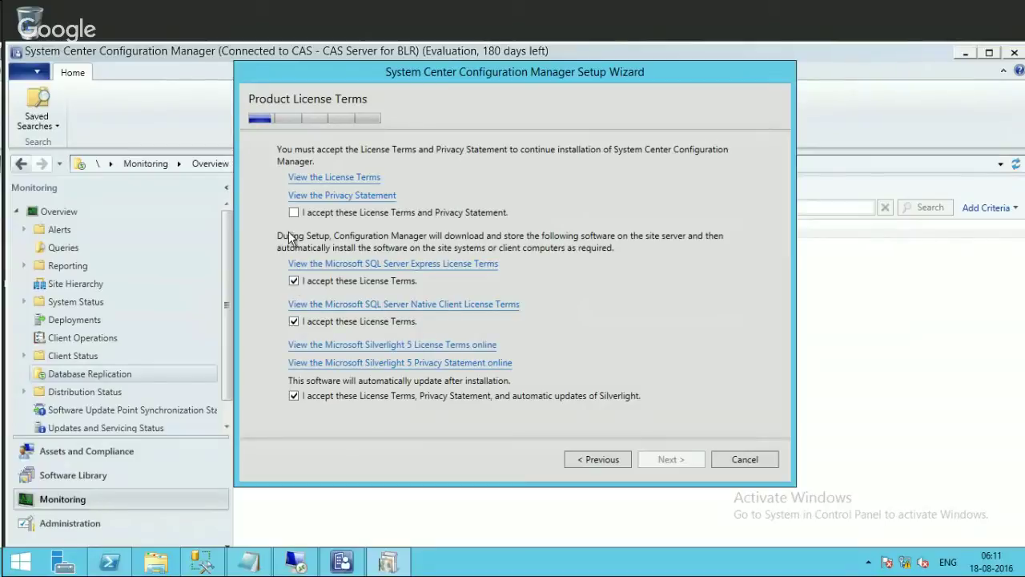
{"action": "left_click", "coordinate": [293, 212]}
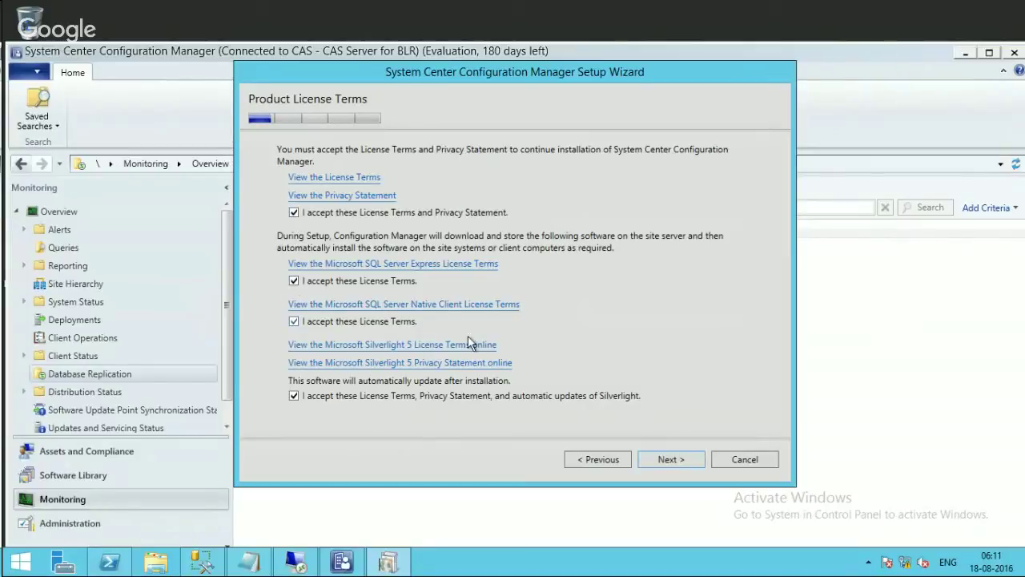
{"action": "left_click", "coordinate": [673, 459]}
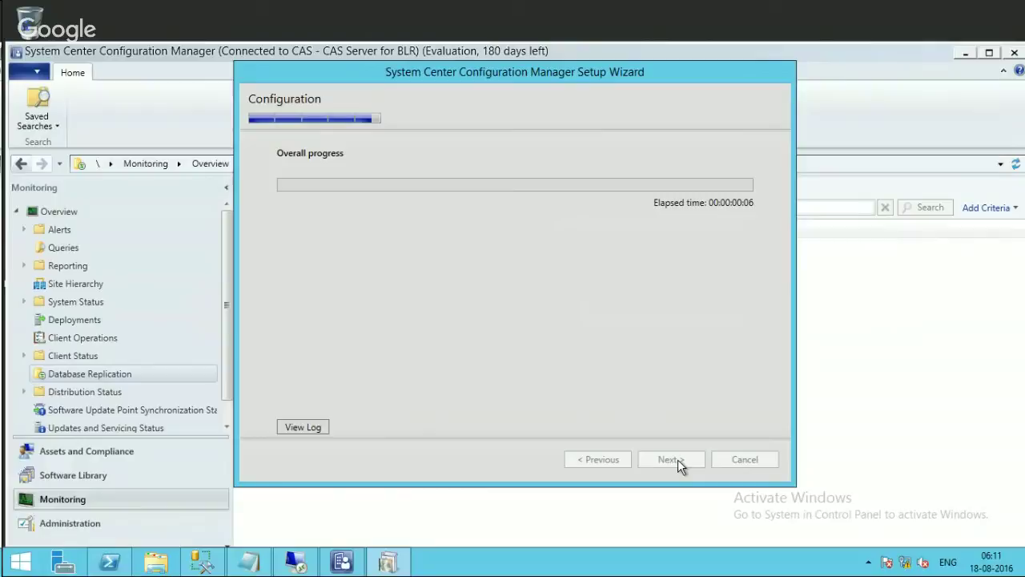
Step: Open the setup log to follow progress and close the main console window
{"action": "left_click", "coordinate": [312, 427]}
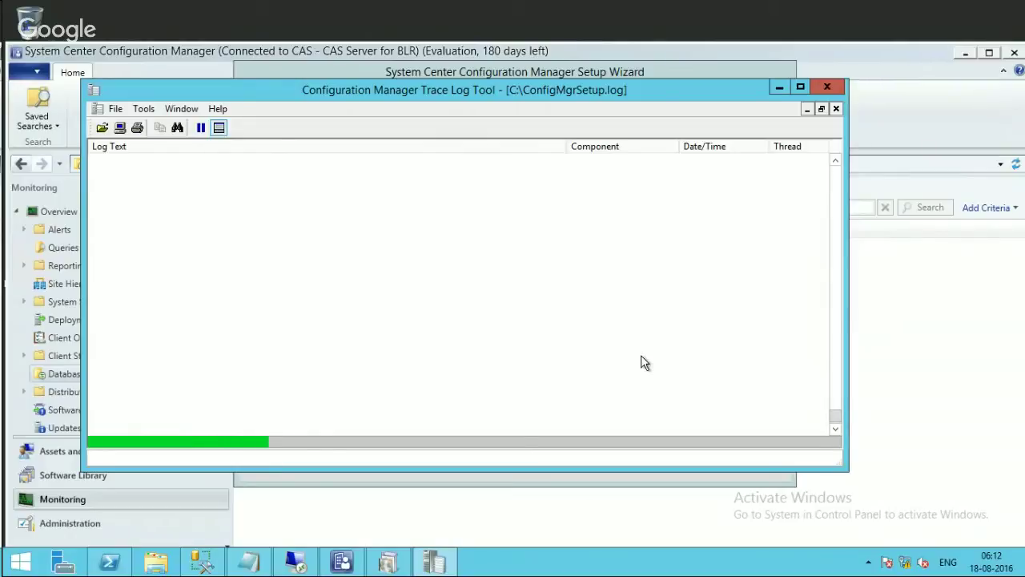
{"action": "left_click", "coordinate": [621, 71]}
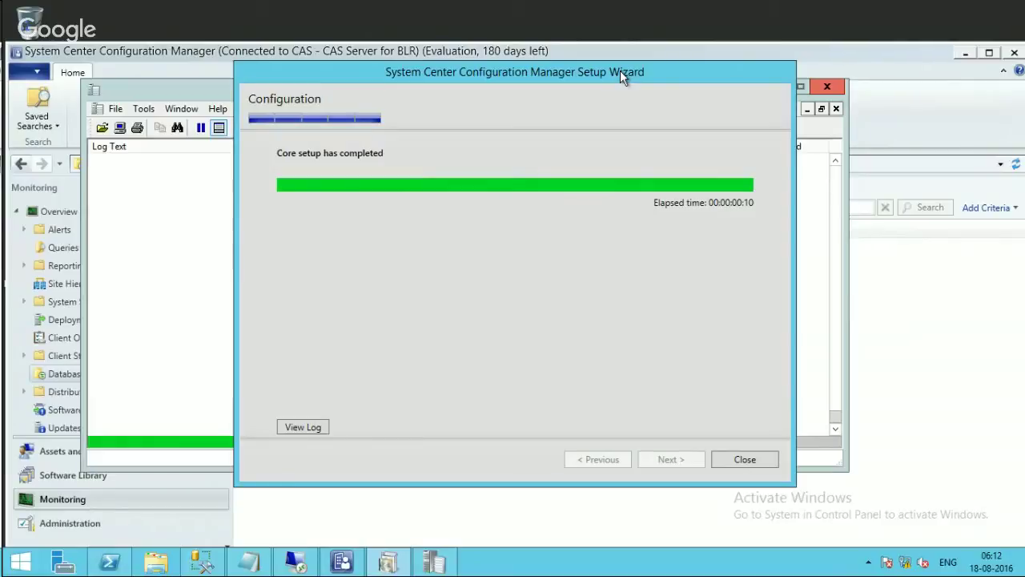
{"action": "left_click_drag", "start_coordinate": [620, 71], "coordinate": [616, 97]}
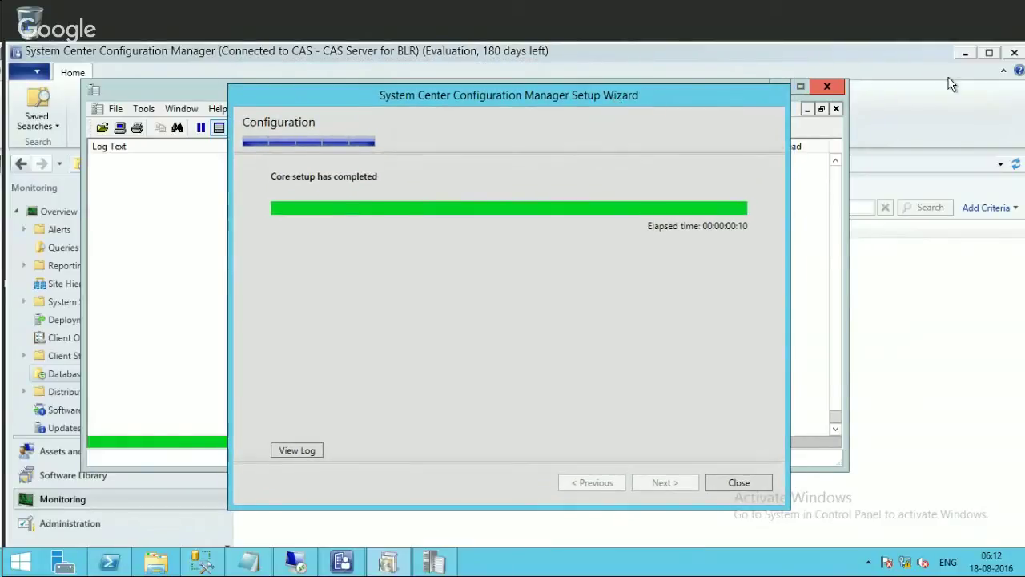
{"action": "left_click", "coordinate": [1014, 54]}
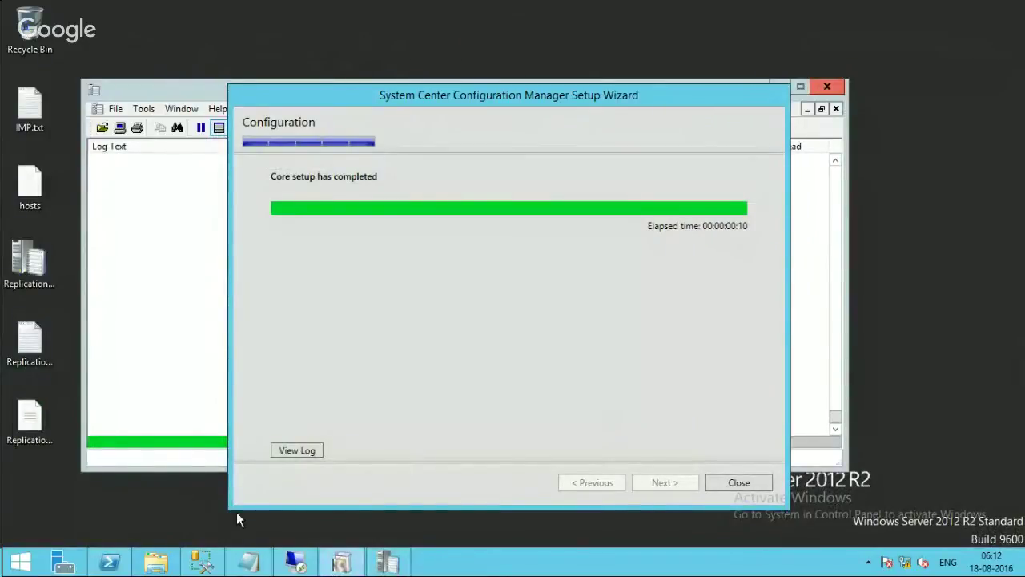
{"action": "left_click", "coordinate": [162, 86]}
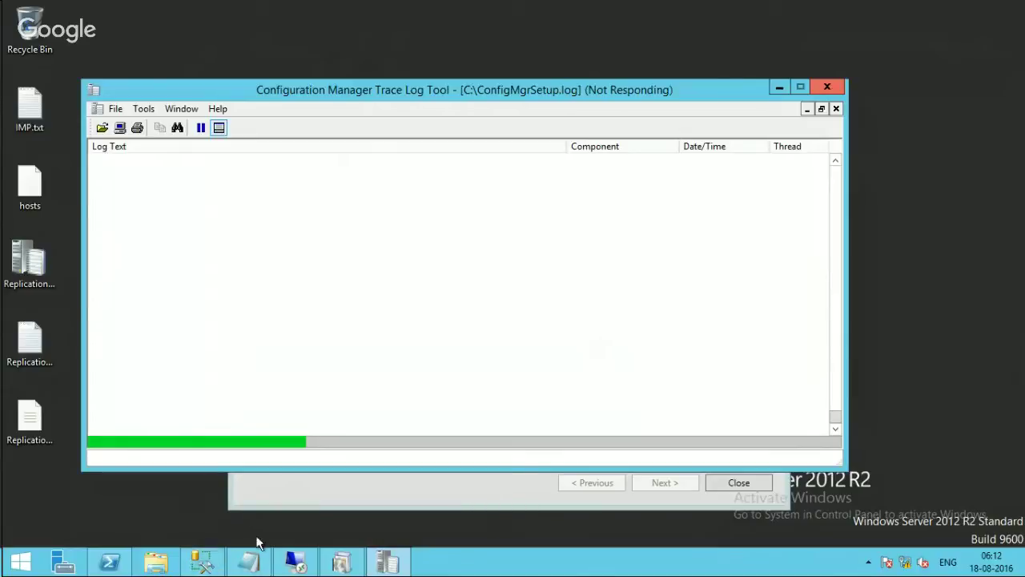
Step: Once core setup has completed, bring the Setup Wizard forward and close it
{"action": "left_click", "coordinate": [285, 559]}
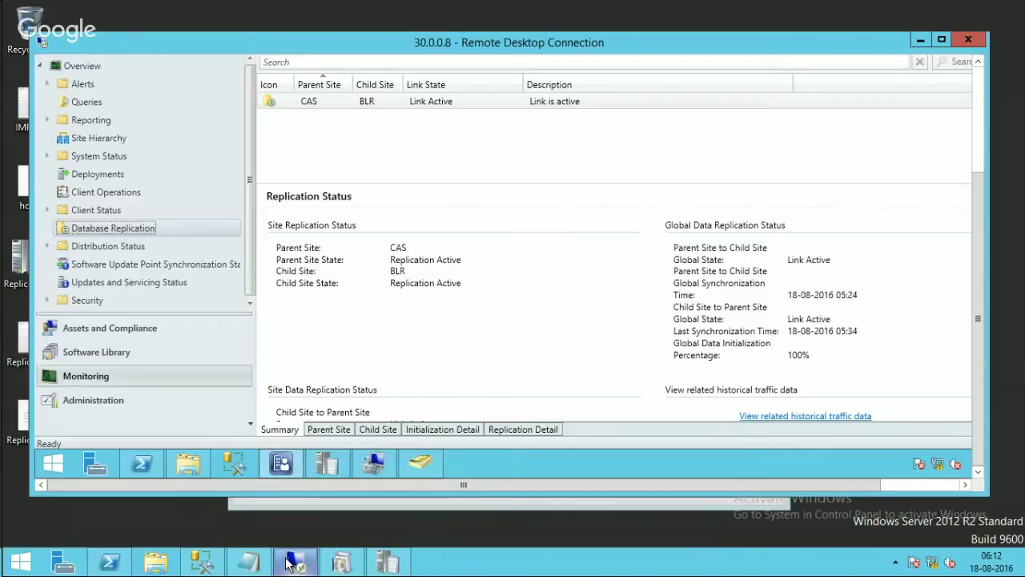
{"action": "left_click", "coordinate": [285, 559]}
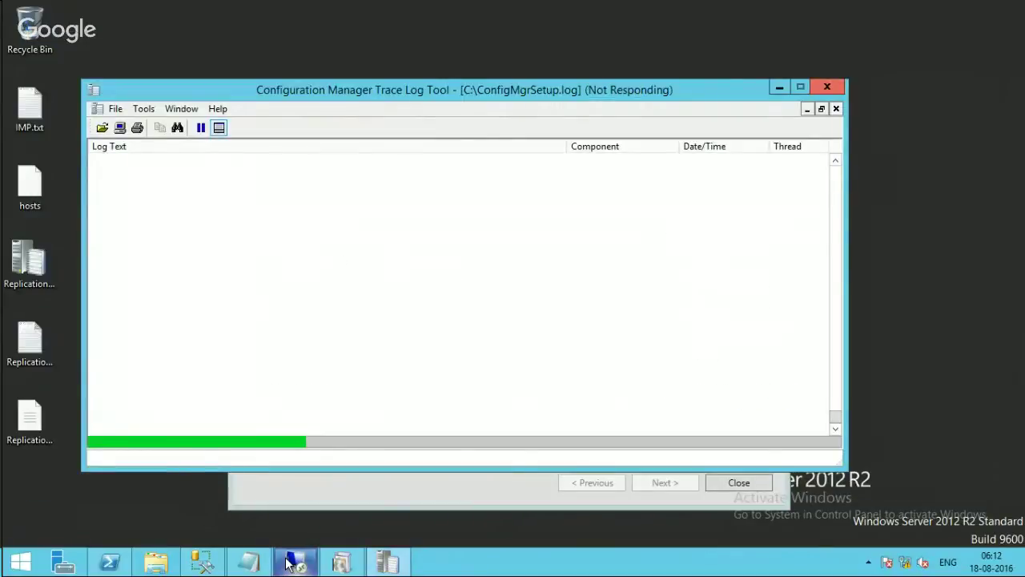
{"action": "left_click", "coordinate": [396, 487]}
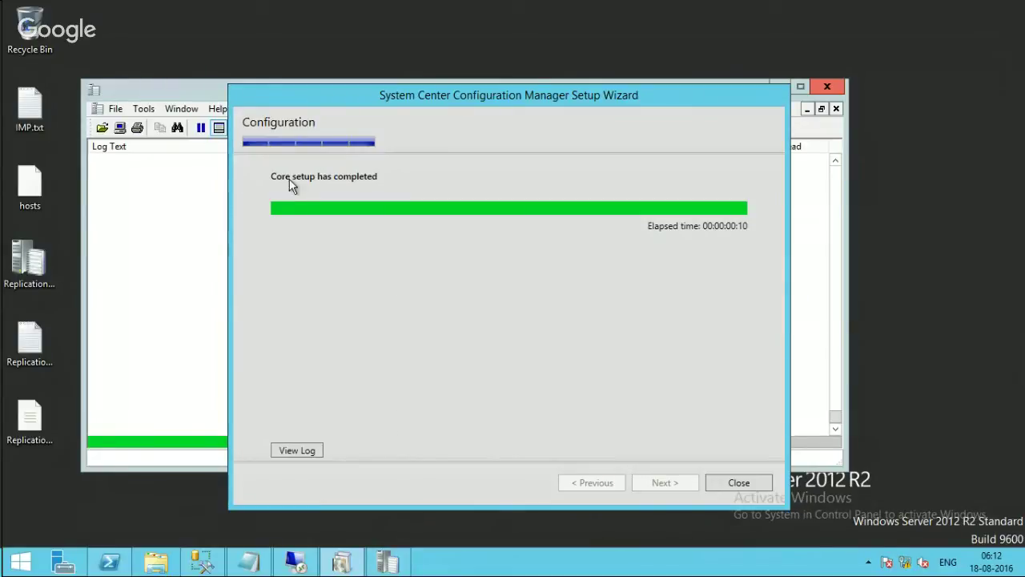
{"action": "left_click", "coordinate": [730, 478]}
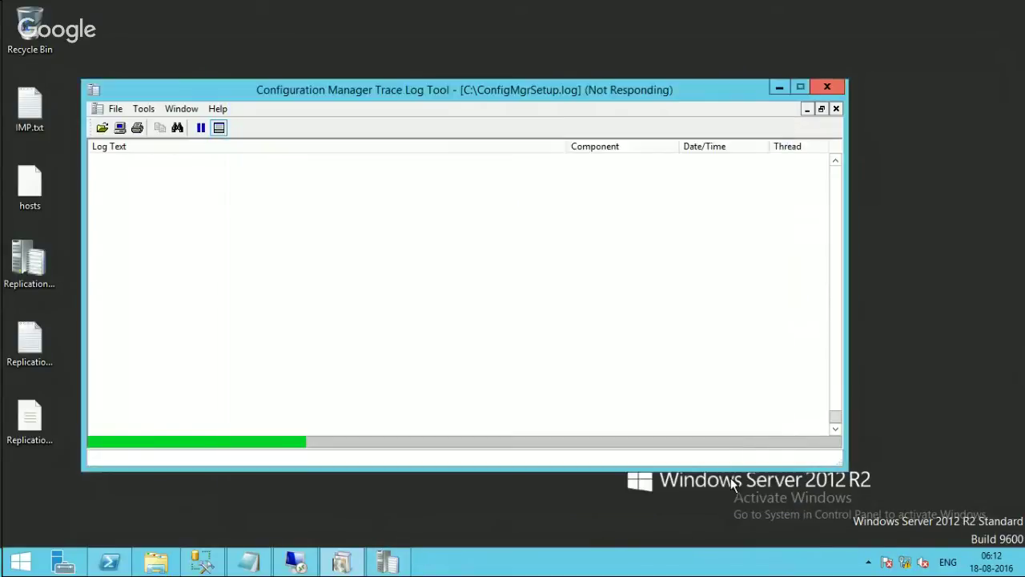
Step: Launch the Configuration Manager Console from a Start search for 'config', then return to the Trace Log Tool
{"action": "left_click", "coordinate": [13, 567]}
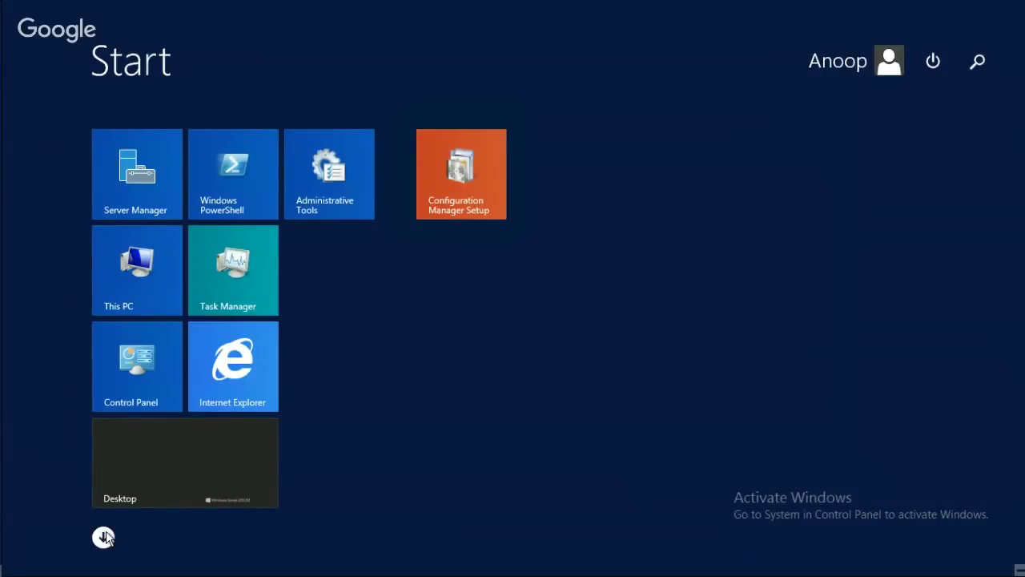
{"action": "left_click", "coordinate": [103, 537]}
{"action": "left_click", "coordinate": [884, 55]}
{"action": "type", "text": "config"}
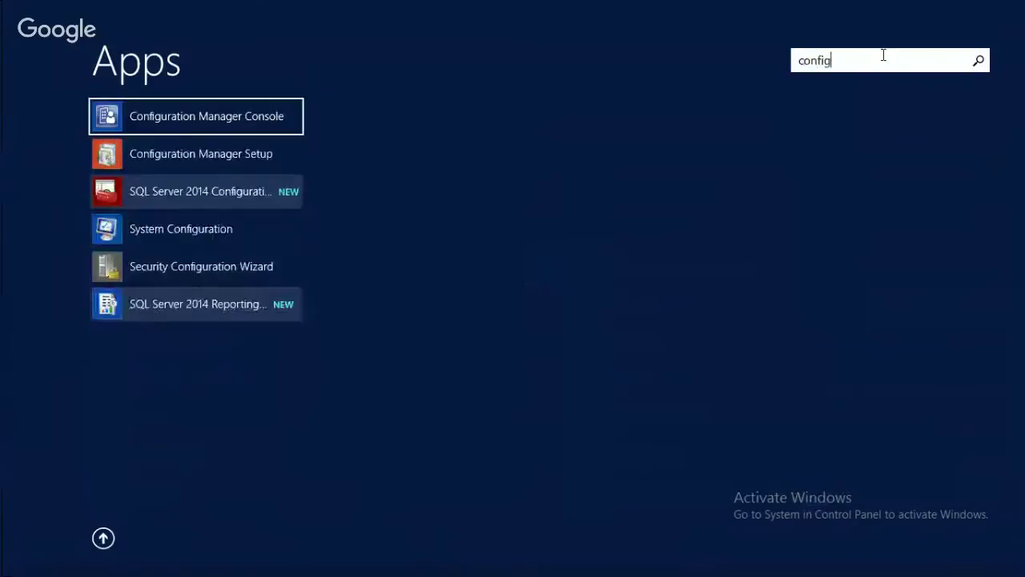
{"action": "left_click", "coordinate": [258, 113]}
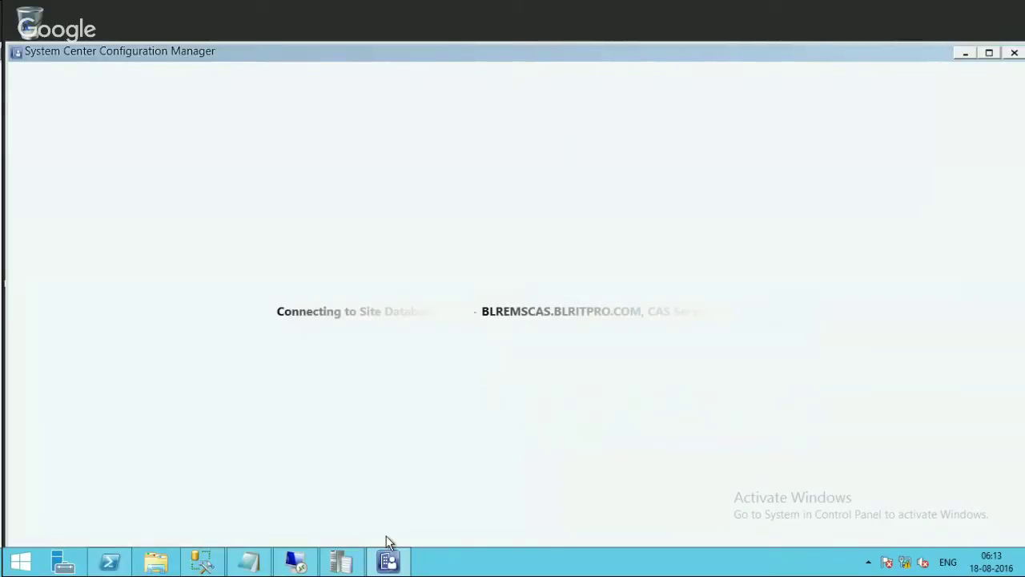
{"action": "left_click", "coordinate": [344, 563]}
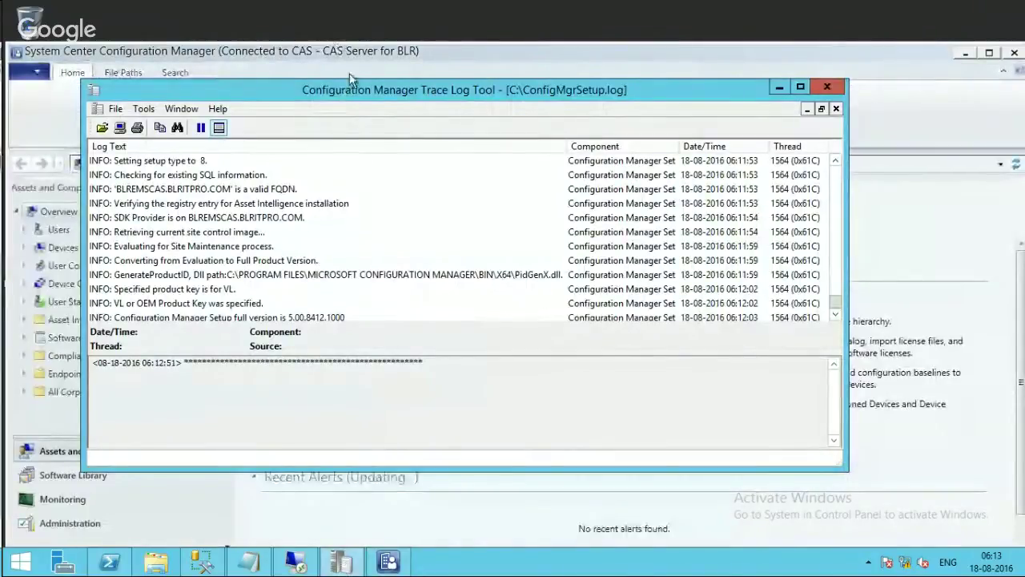
Step: Minimize the Trace Log Tool to check the console title for the Evaluation text
{"action": "left_click", "coordinate": [779, 87]}
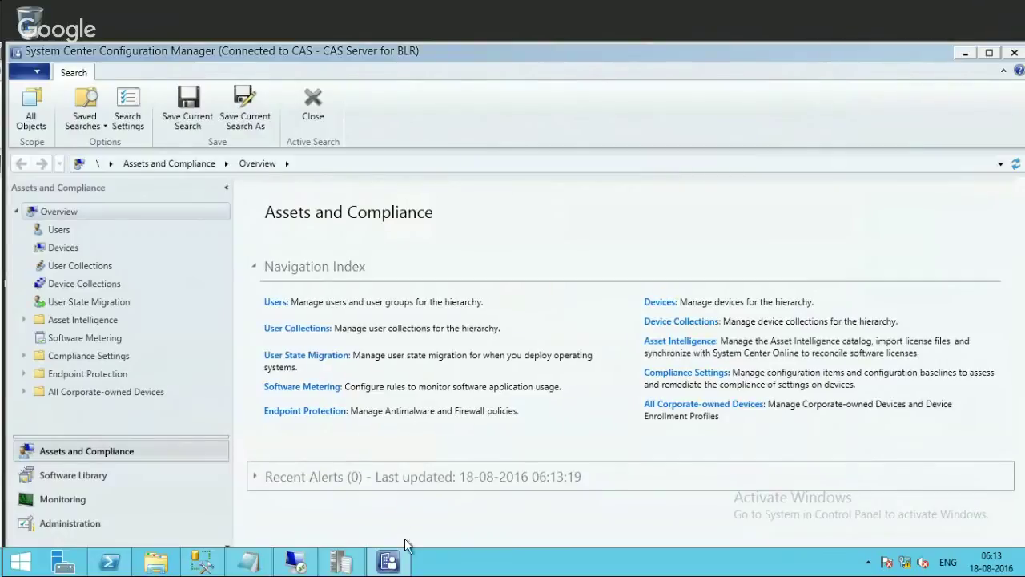
{"action": "mouse_move", "coordinate": [391, 564]}
Step: Review the ConfigMgrSetup.log entries confirming conversion from Evaluation to Full Product Version
{"action": "left_click", "coordinate": [340, 560]}
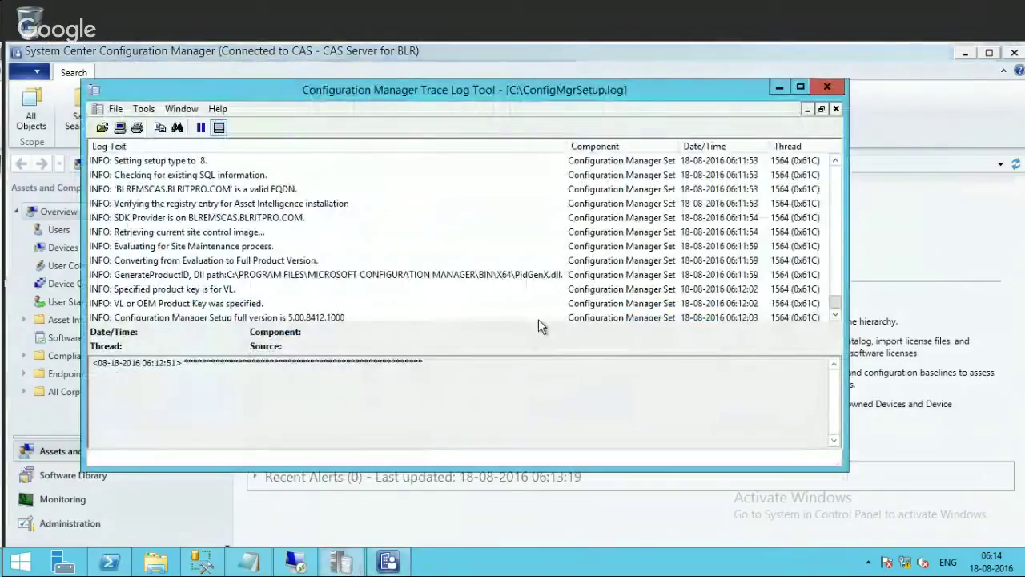
{"action": "left_click", "coordinate": [453, 274]}
{"action": "key", "text": "Up"}
{"action": "key", "text": "Up"}
{"action": "key", "text": "Up"}
{"action": "key", "text": "Up"}
{"action": "key", "text": "Up"}
{"action": "key", "text": "Up"}
{"action": "key", "text": "Up"}
{"action": "key", "text": "Up"}
{"action": "key", "text": "Up"}
{"action": "key", "text": "Up"}
{"action": "key", "text": "Up"}
{"action": "key", "text": "Up"}
{"action": "key", "text": "Up"}
{"action": "key", "text": "Up"}
{"action": "key", "text": "Up"}
{"action": "key", "text": "Up"}
{"action": "key", "text": "Up"}
{"action": "key", "text": "Up"}
{"action": "key", "text": "Up"}
{"action": "key", "text": "Up"}
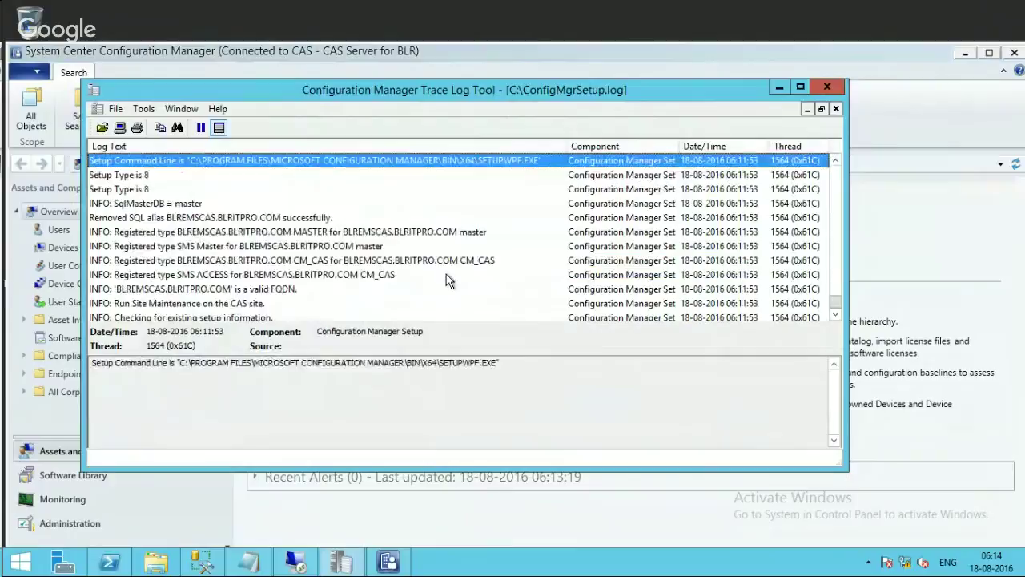
{"action": "key", "text": "Down"}
{"action": "key", "text": "Down"}
{"action": "key", "text": "Down"}
{"action": "key", "text": "Down"}
{"action": "key", "text": "Down"}
{"action": "key", "text": "Down"}
{"action": "key", "text": "Down"}
{"action": "key", "text": "Down"}
{"action": "key", "text": "Down"}
{"action": "key", "text": "Down"}
{"action": "key", "text": "Down"}
{"action": "key", "text": "Down"}
{"action": "key", "text": "Down"}
{"action": "key", "text": "Down"}
{"action": "key", "text": "Down"}
{"action": "key", "text": "Down"}
{"action": "key", "text": "Down"}
{"action": "key", "text": "Down"}
{"action": "key", "text": "Down"}
{"action": "key", "text": "Down"}
{"action": "key", "text": "Down"}
{"action": "key", "text": "Down"}
{"action": "key", "text": "Down"}
{"action": "key", "text": "Down"}
{"action": "key", "text": "Down"}
{"action": "key", "text": "Down"}
{"action": "key", "text": "Down"}
{"action": "key", "text": "Down"}
{"action": "key", "text": "Down"}
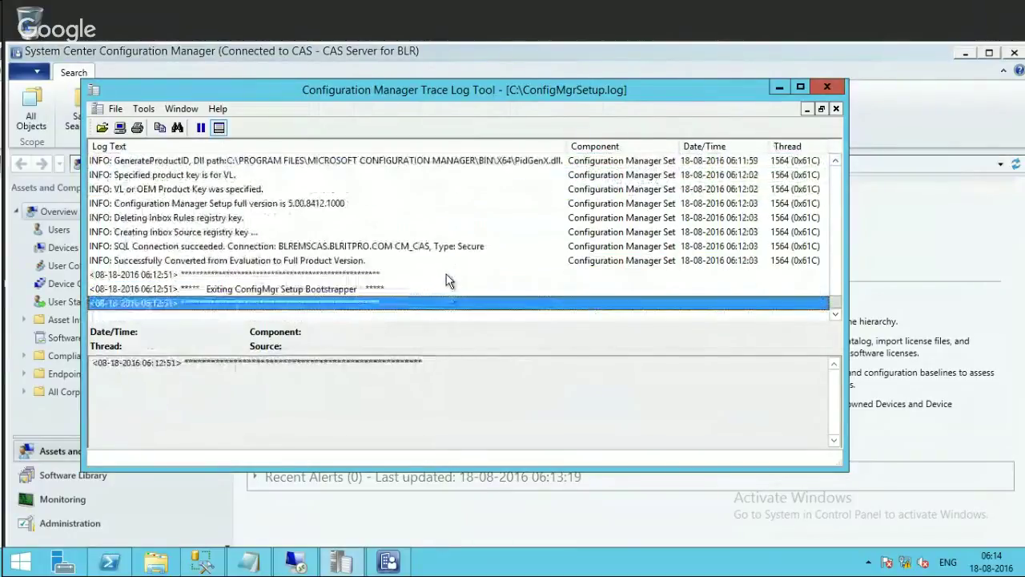
{"action": "key", "text": "Up"}
{"action": "key", "text": "Up"}
{"action": "key", "text": "Up"}
{"action": "key", "text": "Up"}
{"action": "key", "text": "Up"}
{"action": "key", "text": "Up"}
{"action": "key", "text": "Up"}
{"action": "key", "text": "Up"}
{"action": "key", "text": "Up"}
{"action": "key", "text": "Up"}
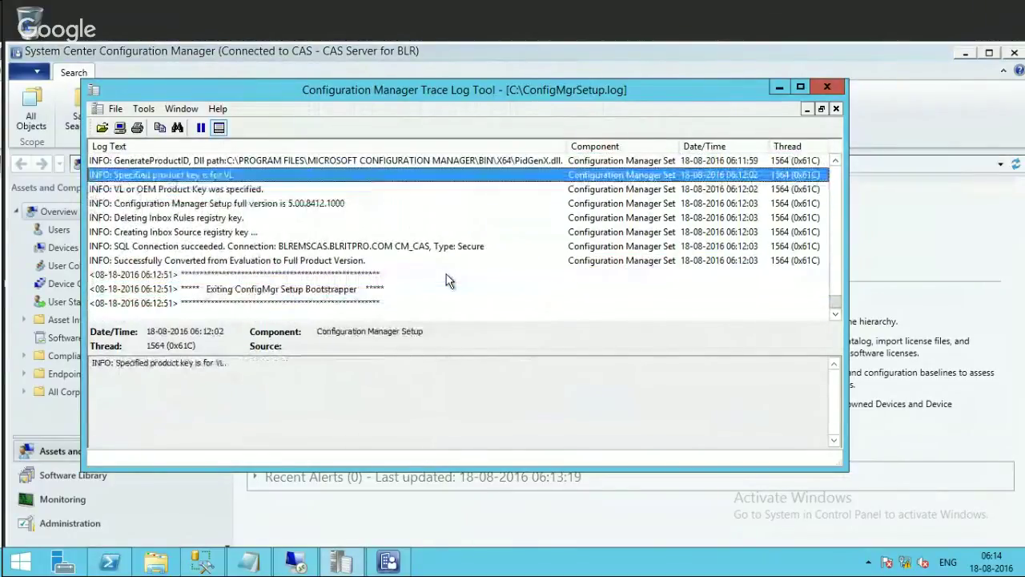
{"action": "key", "text": "Up"}
{"action": "key", "text": "Up"}
{"action": "key", "text": "Up"}
{"action": "key", "text": "Up"}
{"action": "key", "text": "Up"}
{"action": "key", "text": "Up"}
{"action": "key", "text": "Up"}
{"action": "key", "text": "Up"}
{"action": "key", "text": "Up"}
{"action": "key", "text": "Up"}
{"action": "key", "text": "Up"}
{"action": "key", "text": "Up"}
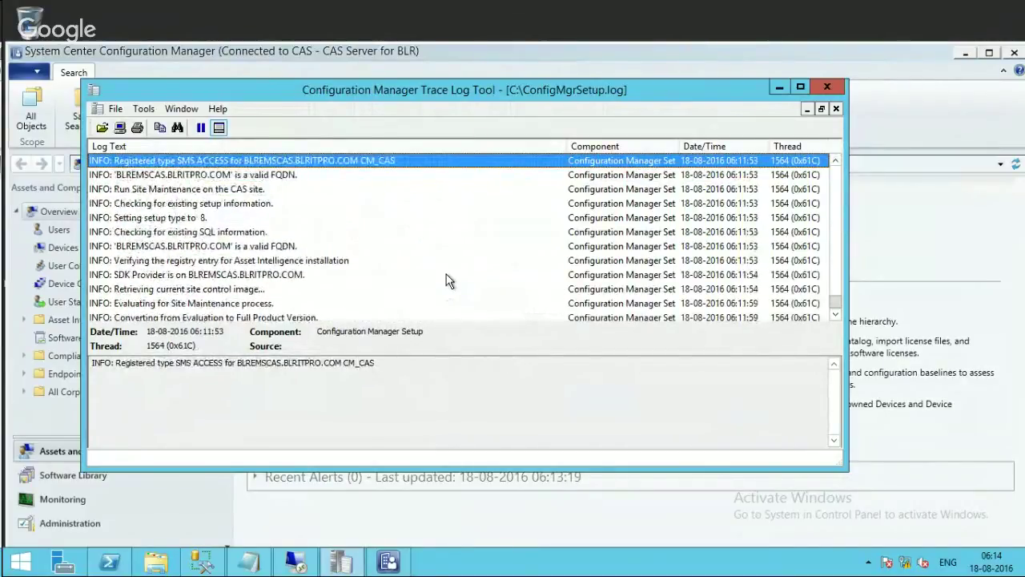
{"action": "key", "text": "Up"}
{"action": "key", "text": "Up"}
{"action": "key", "text": "Up"}
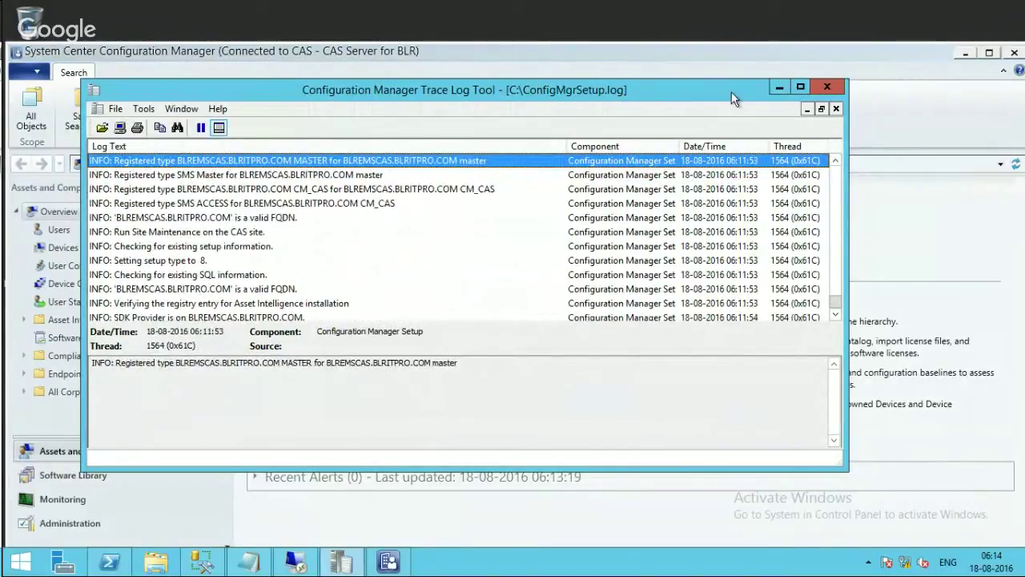
Step: Minimize the log viewer and leave the full-screen remote session view
{"action": "left_click", "coordinate": [777, 88]}
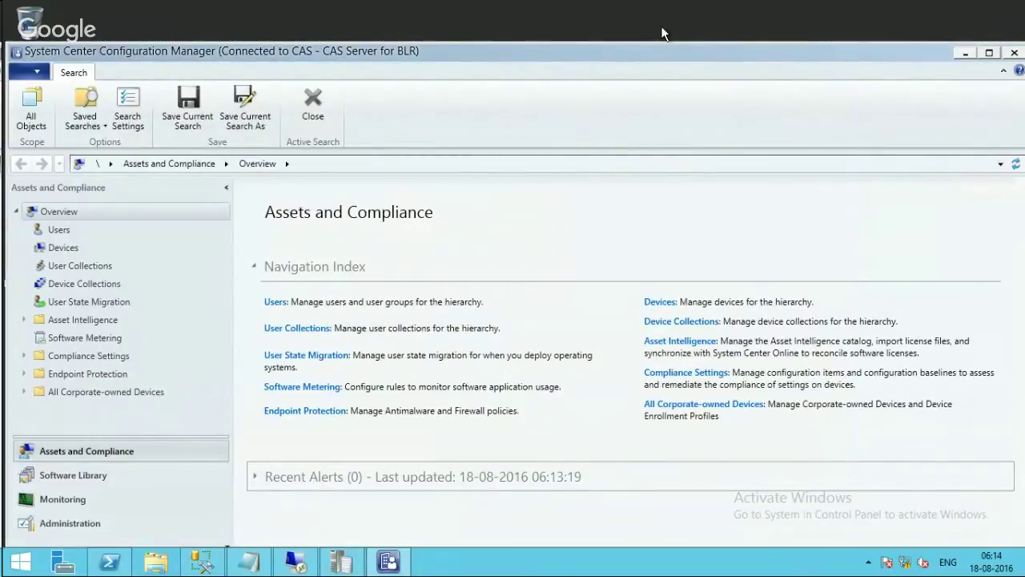
{"action": "mouse_move", "coordinate": [660, 4]}
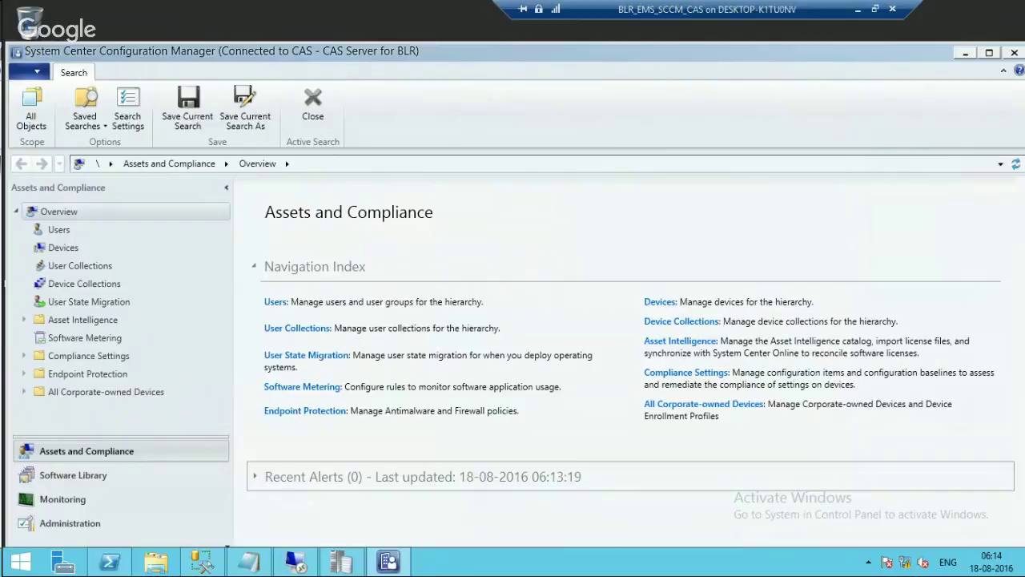
{"action": "left_click", "coordinate": [858, 8]}
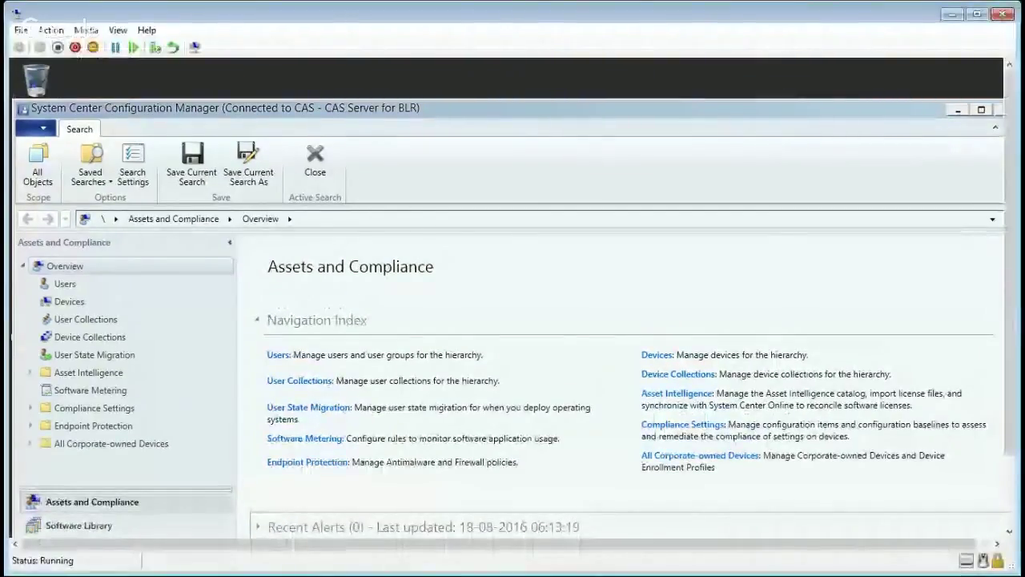